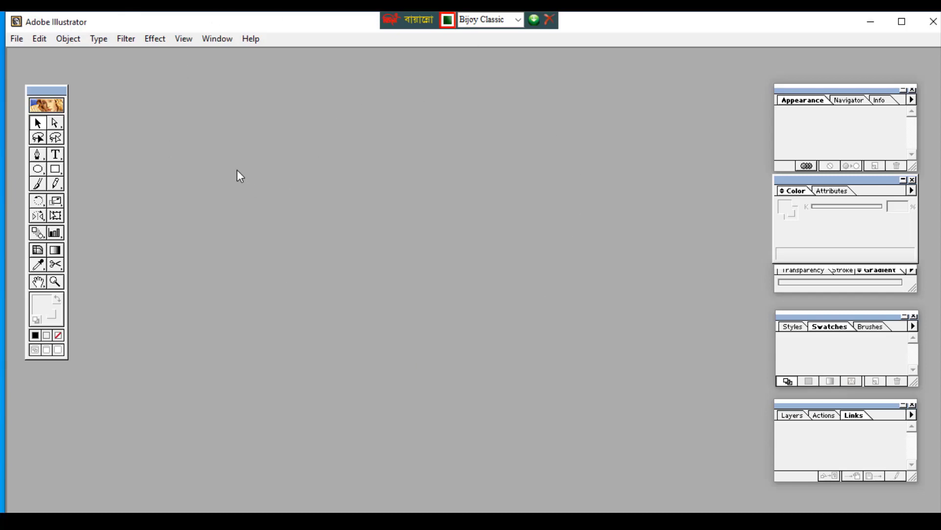
Create a new CMYK document with an artboard 700 pt wide and 800 pt high.
left_click(17, 39)
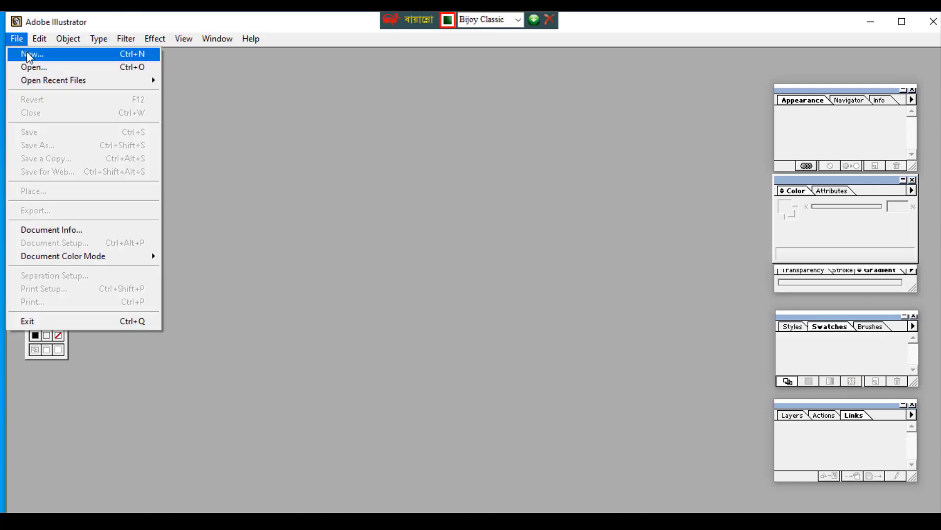
left_click(30, 55)
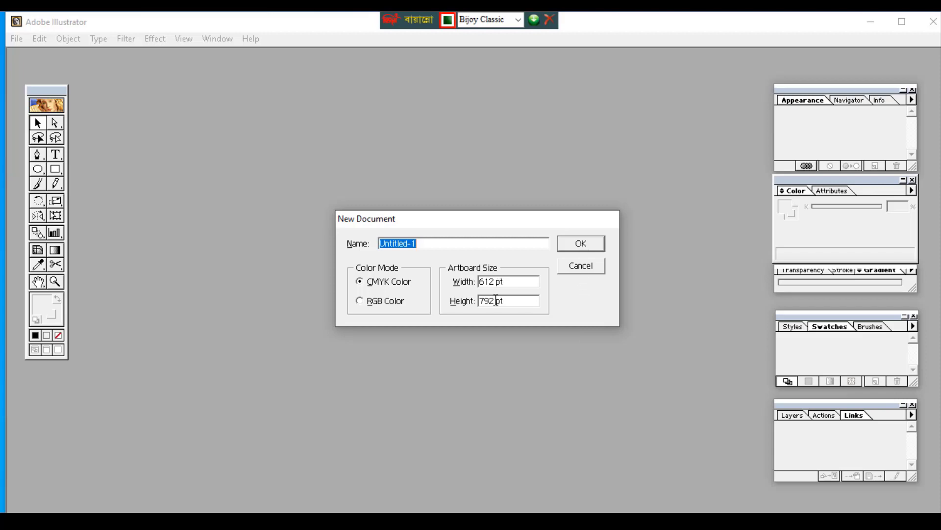
left_click_drag(494, 281, 478, 281)
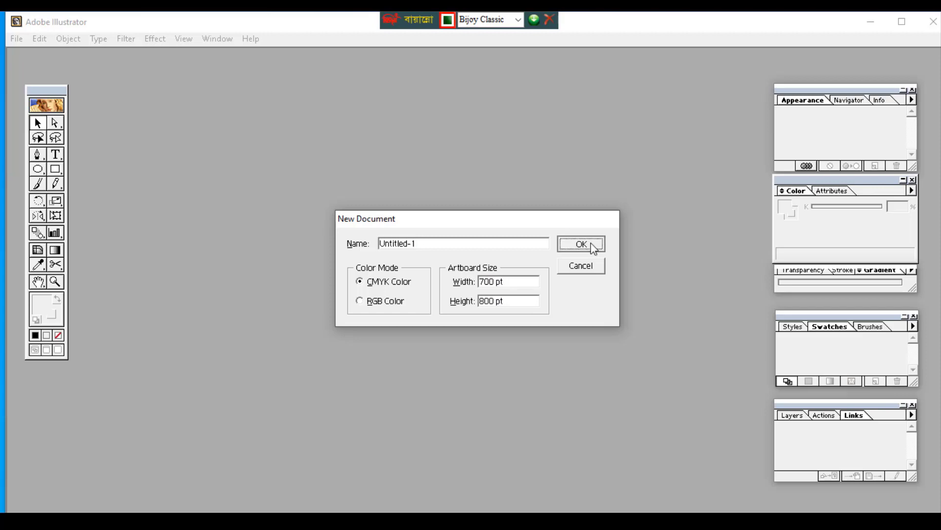
left_click(592, 246)
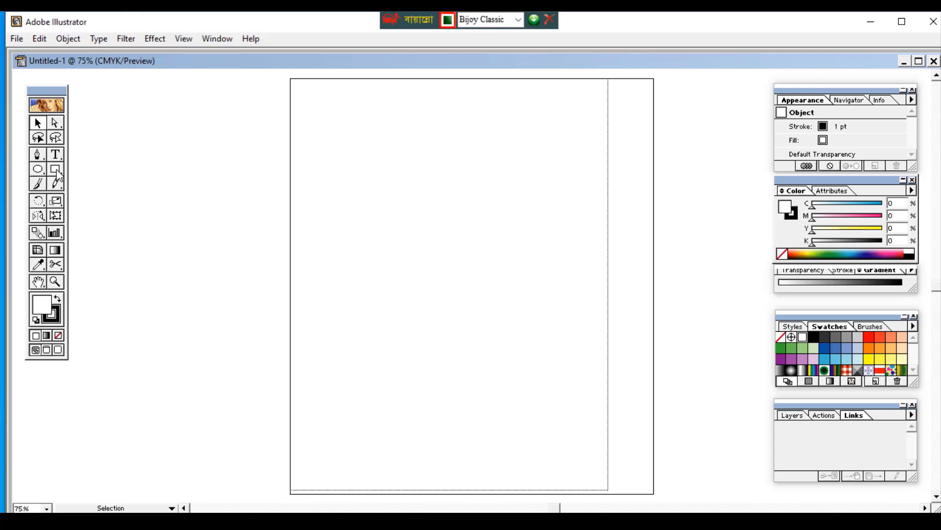
Draw a rectangle about 301 by 157 pt in the artboard's upper half and fill it with dark green.
left_click(55, 169)
left_click_drag(349, 169, 505, 251)
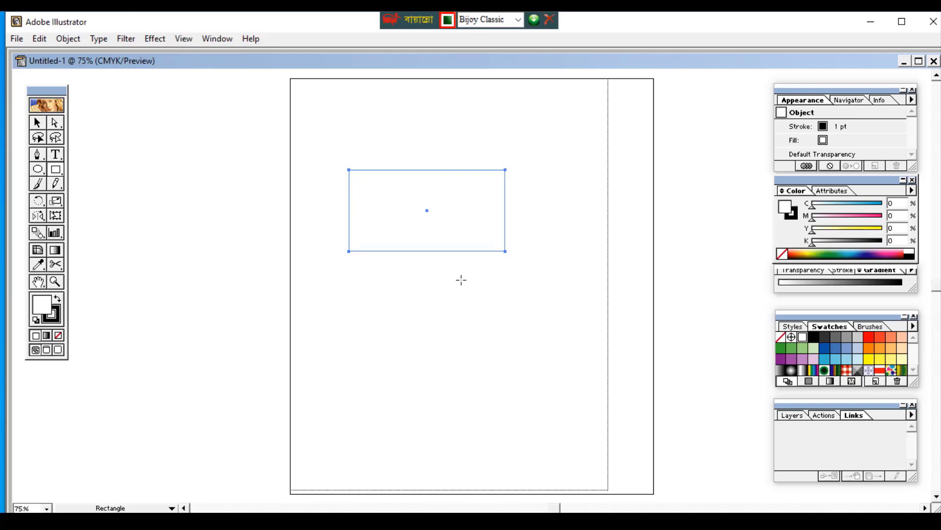
left_click(783, 350)
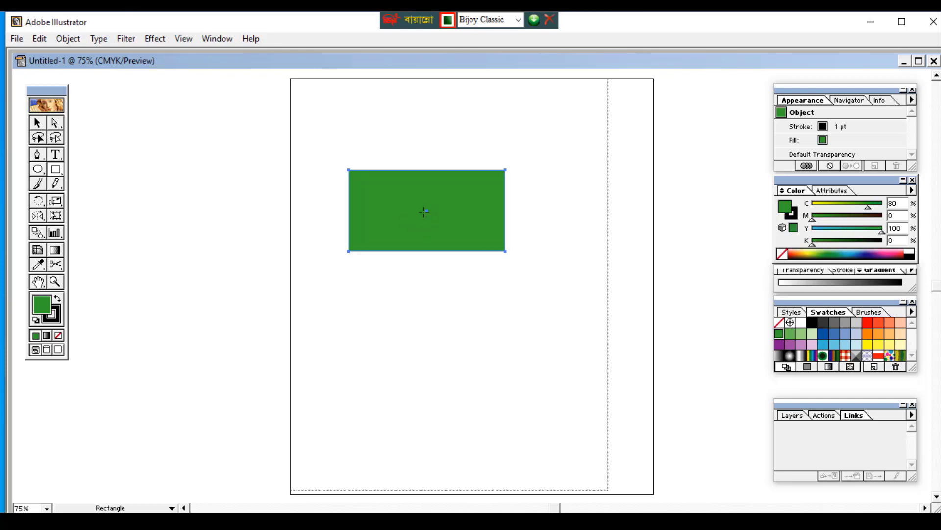
Place a second rectangle of 301.333 by 157.333 pt below the first one using exact dimensions.
left_click(61, 171)
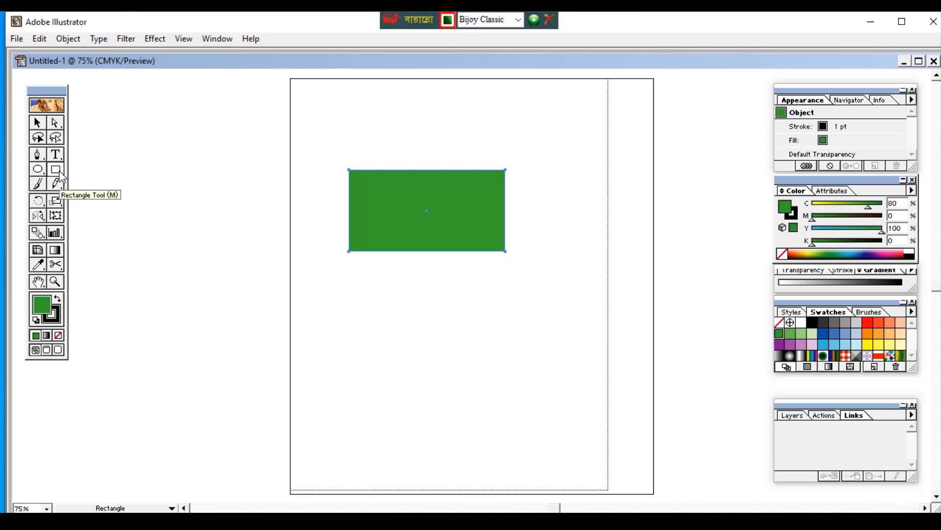
left_click(414, 322)
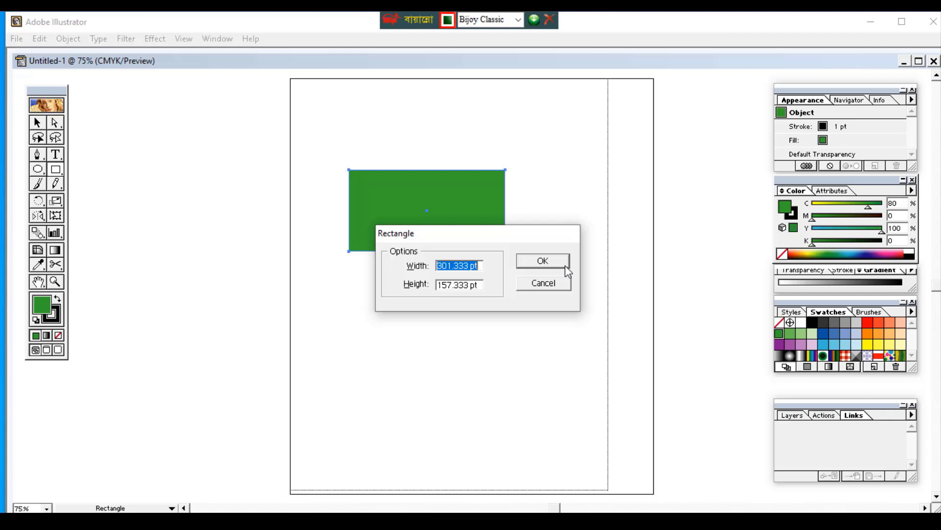
left_click(543, 259)
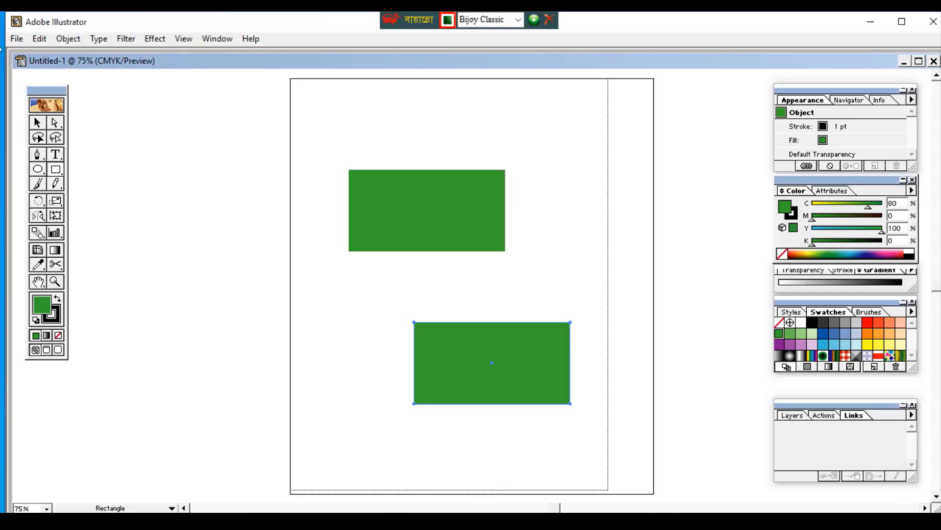
Draw a rounded rectangle about 241 by 96 pt near the artboard's top, and place another of 241.333 by 96 pt with 12 pt corner radius near its bottom.
left_click_drag(55, 169, 72, 169)
left_click_drag(395, 97, 522, 147)
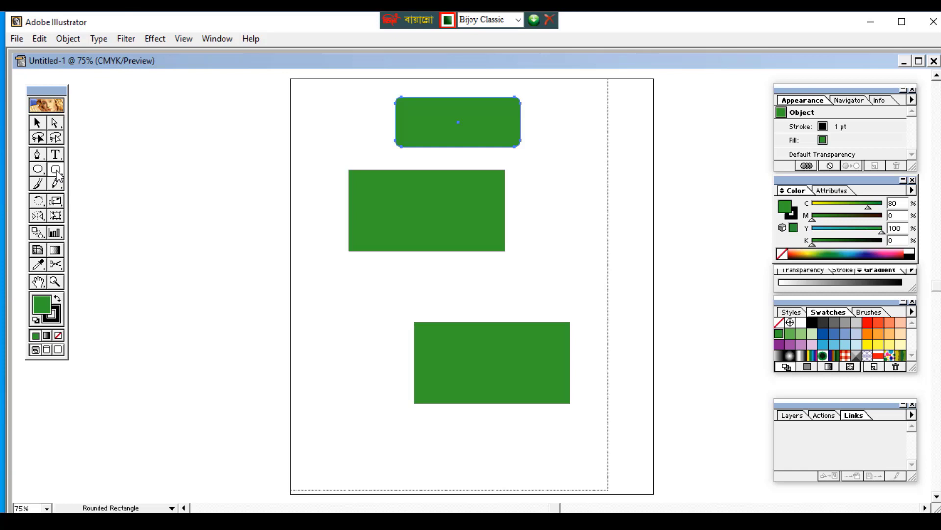
left_click(389, 439)
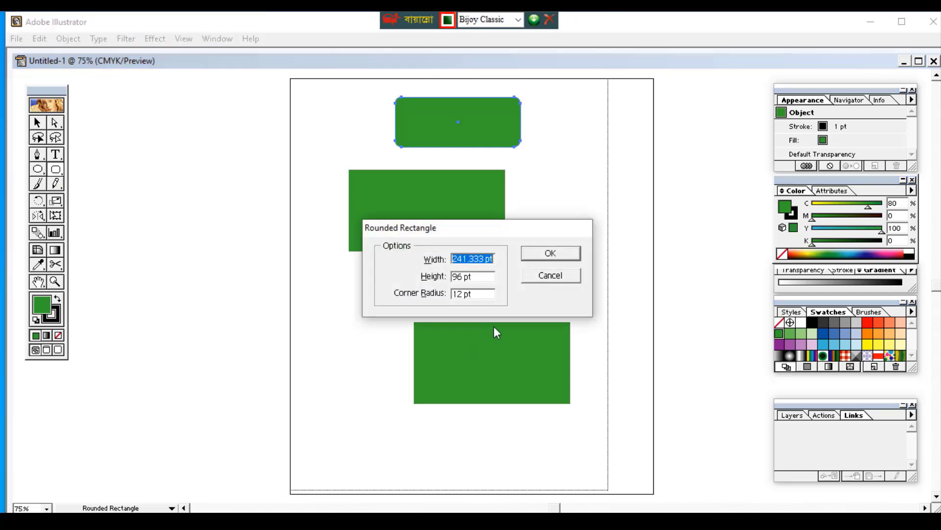
left_click(547, 254)
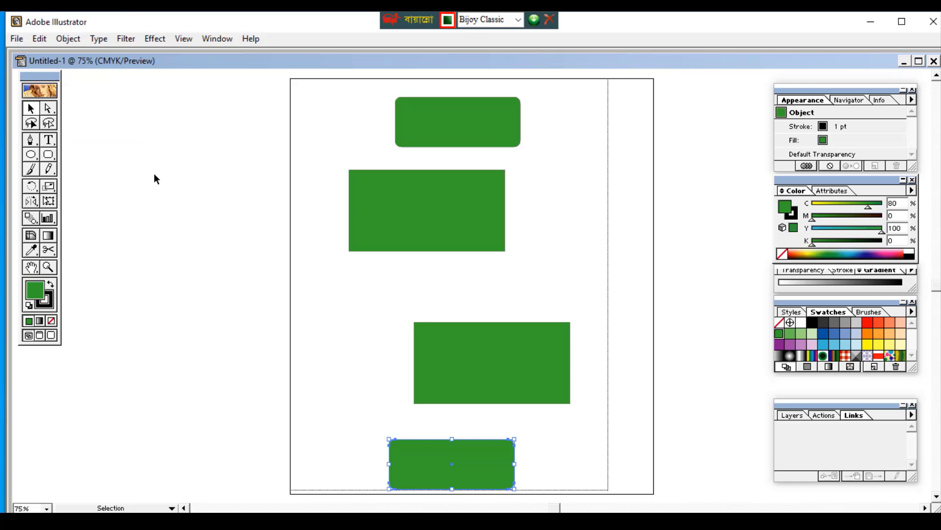
Shift the upper rectangle slightly to the right and move the top rounded rectangle farther to the right.
left_click(376, 199)
mouse_move(389, 198)
left_mouse_down()
mouse_move(407, 219)
mouse_move(400, 197)
left_mouse_up()
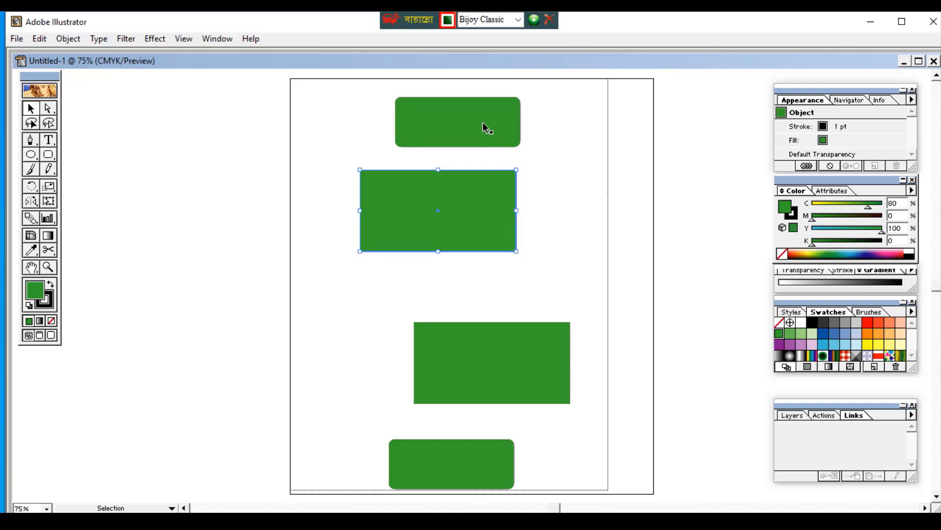
left_click_drag(482, 122, 542, 123)
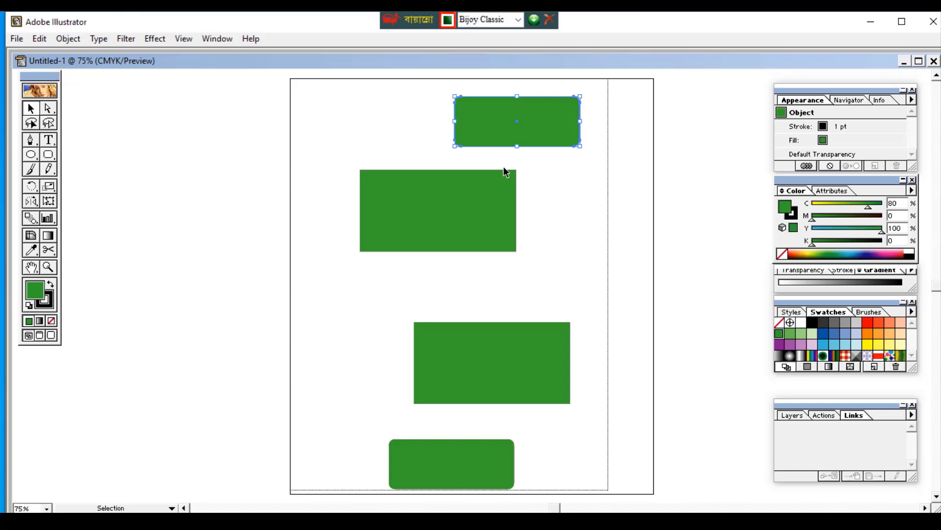
Copy the upper green rectangle with the Move command at a 15 pt horizontal offset, and delete every shape except the copy.
left_click(491, 363)
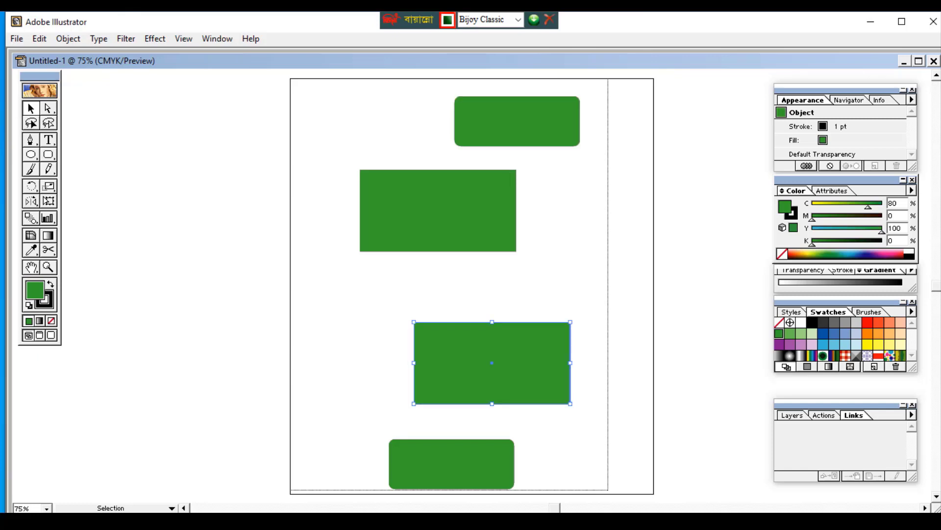
key("ctrl+shift+m")
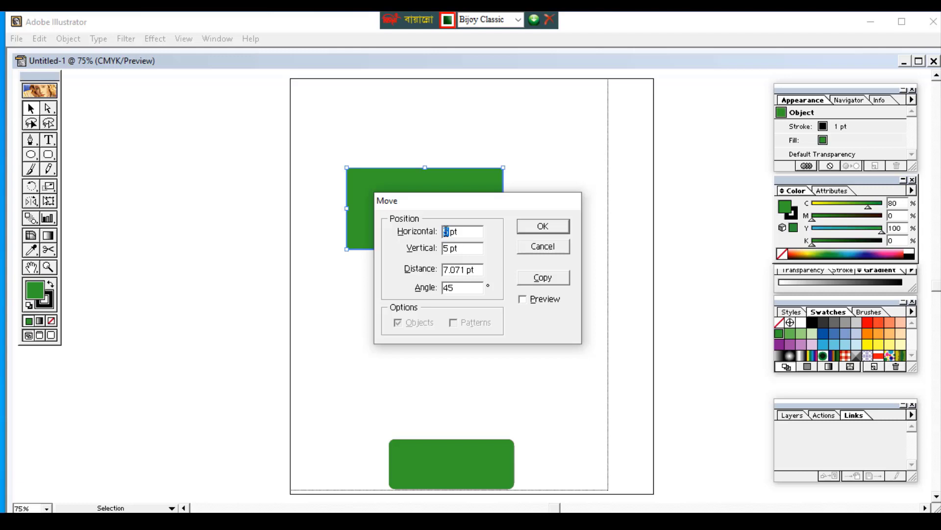
type("15")
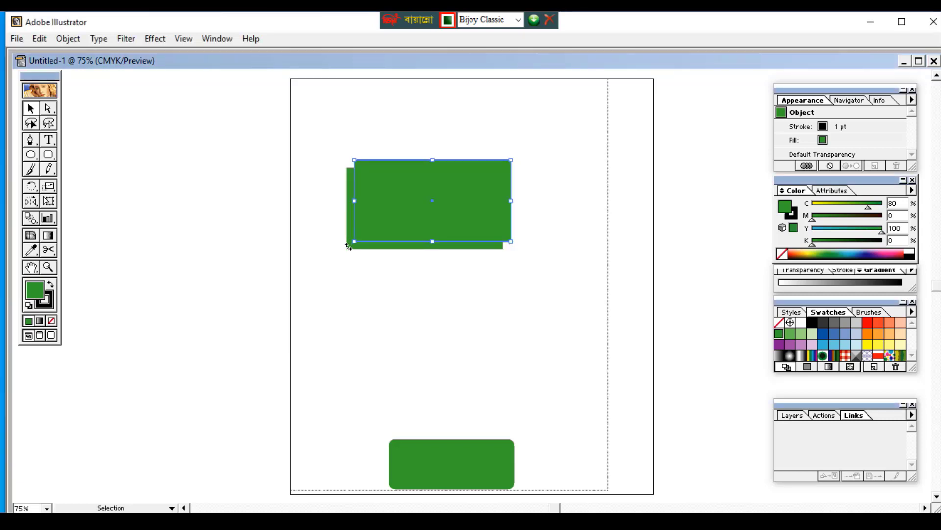
left_click(348, 219)
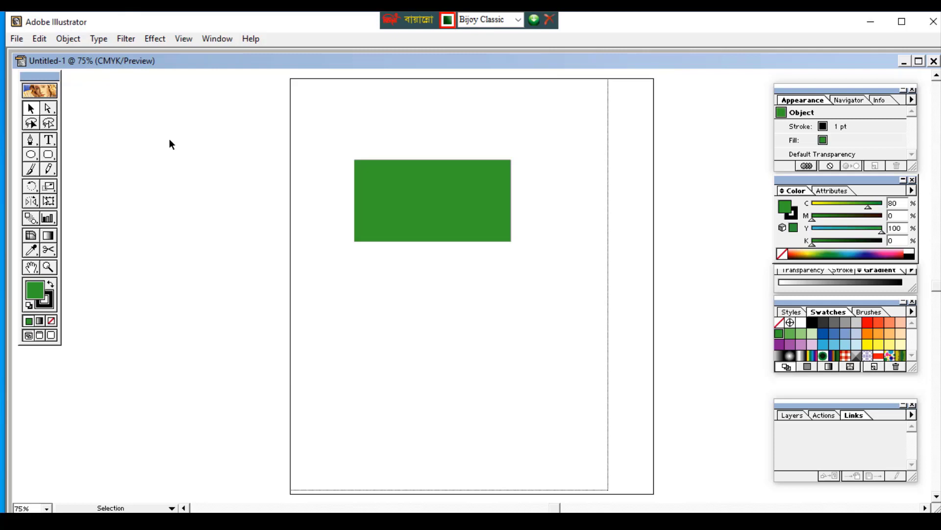
Slant the green rectangle by shifting its left side upward with the Direct Selection tool.
left_click(48, 109)
left_click(355, 160)
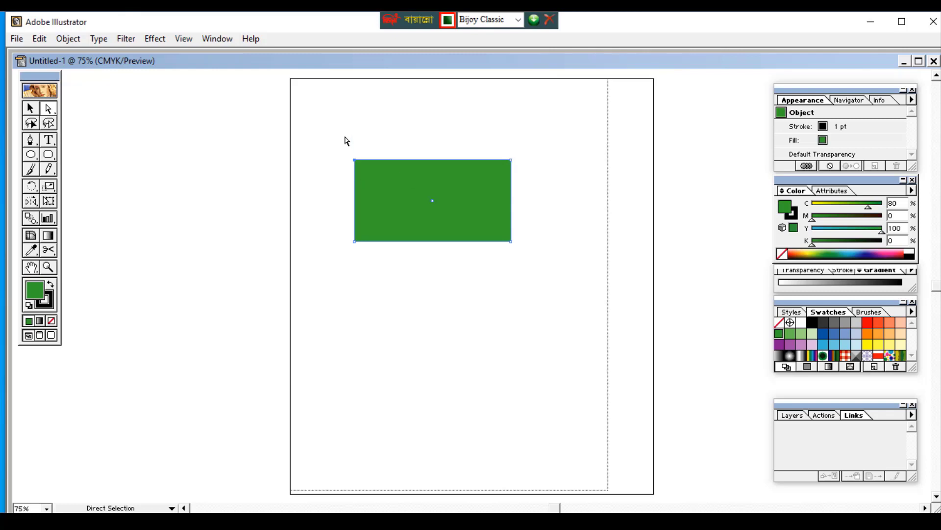
left_click_drag(345, 135, 365, 187)
left_click_drag(337, 150, 369, 170)
left_click_drag(356, 162, 358, 136)
Nudge the top-left anchor point of the green shape upward in small increments.
key("Up")
key("Up")
key("Up")
key("Up")
key("Up")
key("Up")
key("Up")
key("Up")
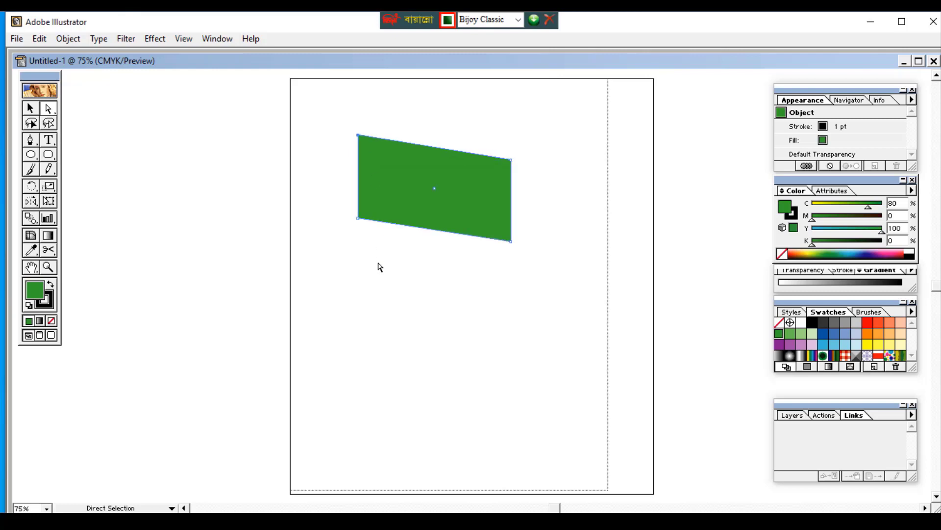
key("Up")
key("Up")
key("Up")
key("Up")
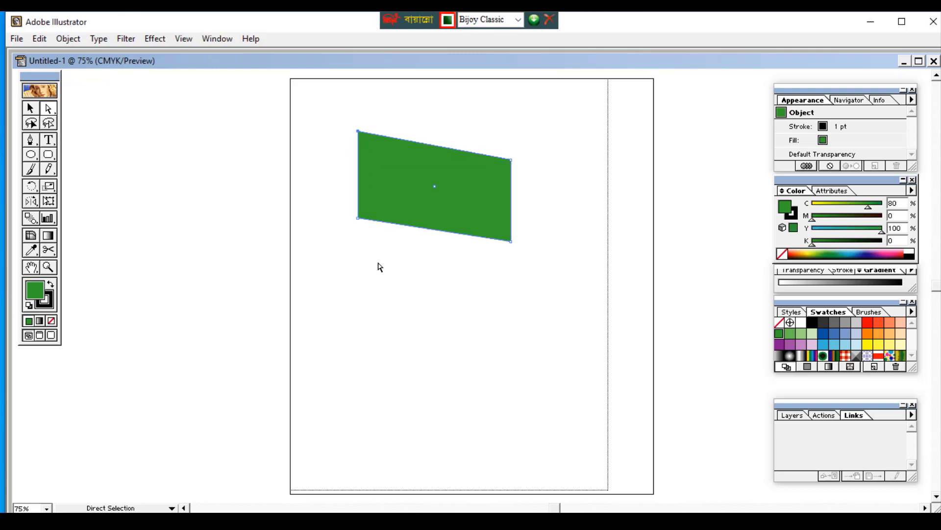